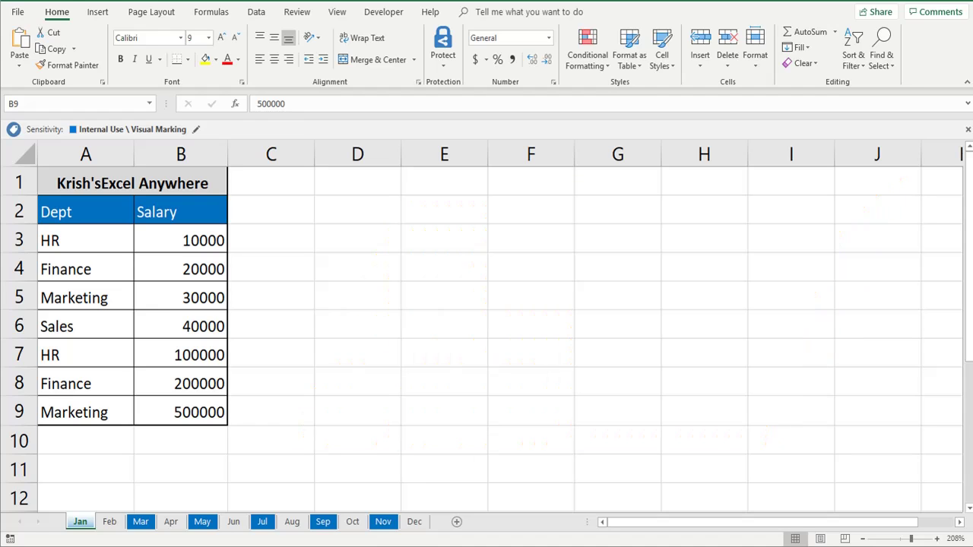
# Finish editing cell B9 and move down the worksheet.
pyautogui.press('F2')
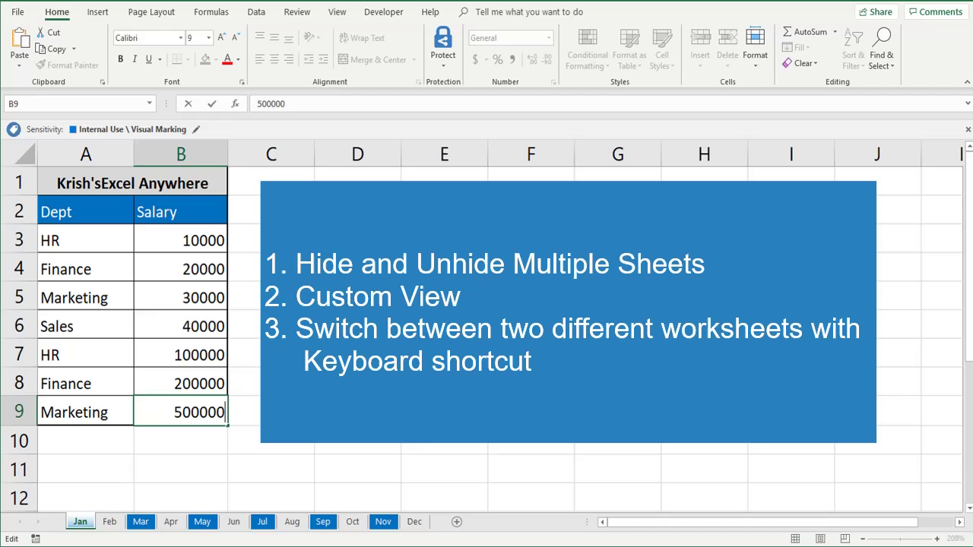
pyautogui.click(112, 457)
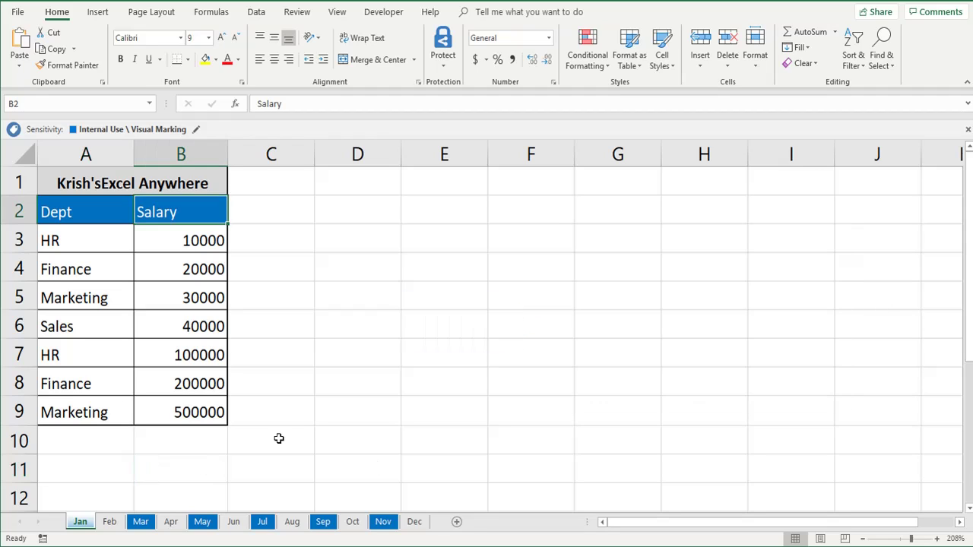
pyautogui.press('Down')
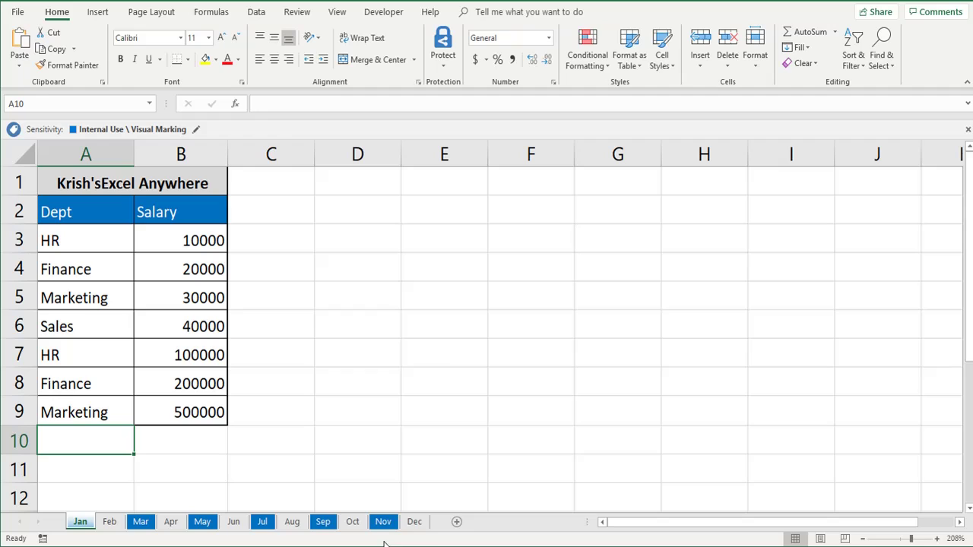
pyautogui.press('Down')
pyautogui.press('Down')
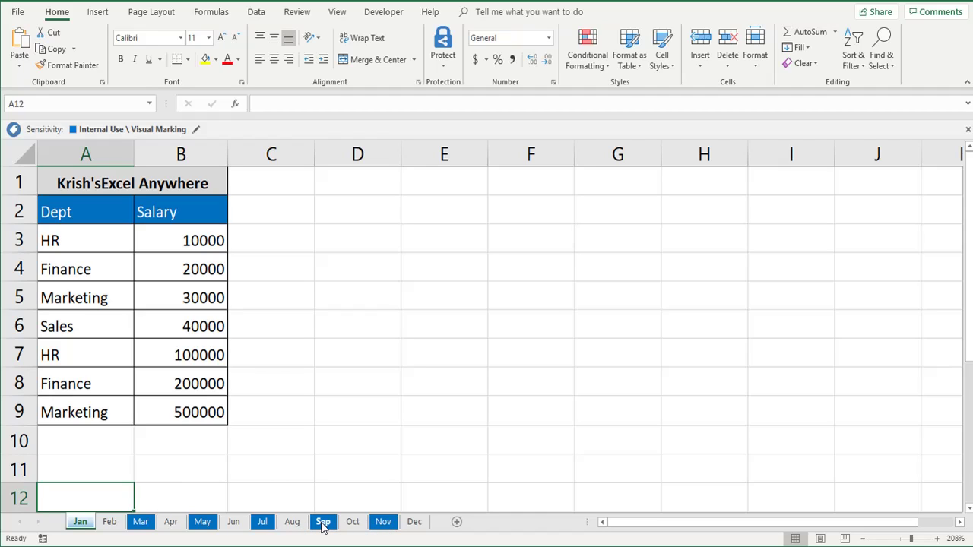
# Group the Jan and Nov sheet tabs together, leaving the other months ungrouped.
pyautogui.keyDown('shift'); pyautogui.click(384, 523); pyautogui.keyUp('shift')
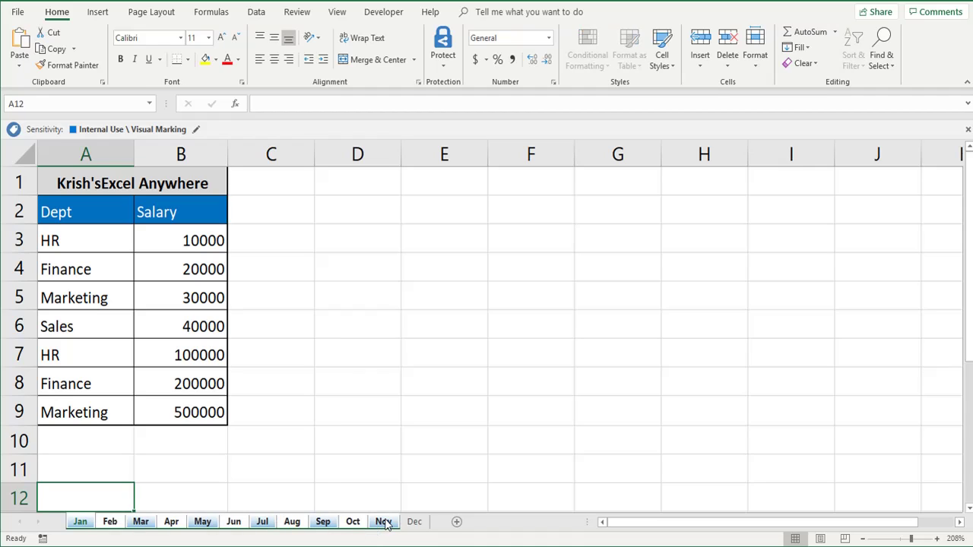
pyautogui.click(80, 523)
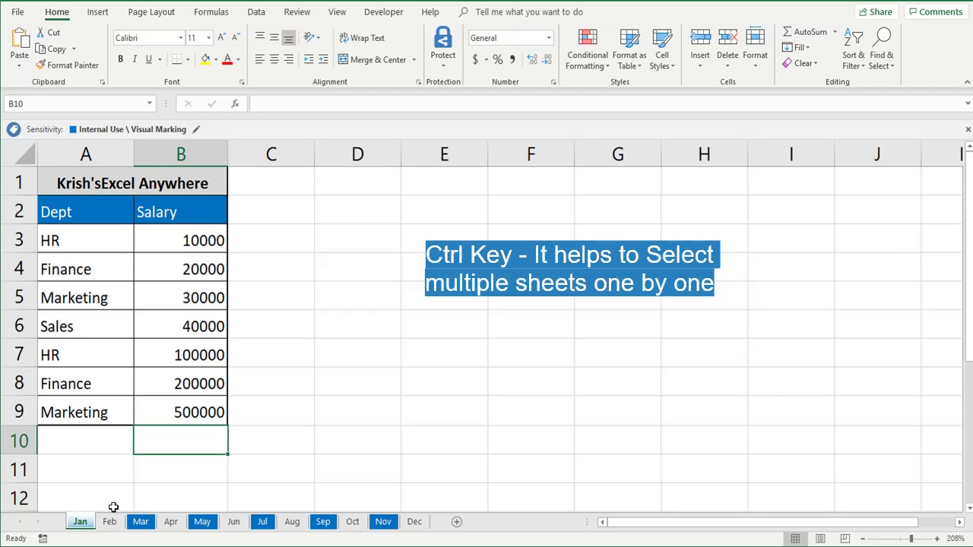
pyautogui.keyDown('ctrl'); pyautogui.click(384, 523); pyautogui.keyUp('ctrl')
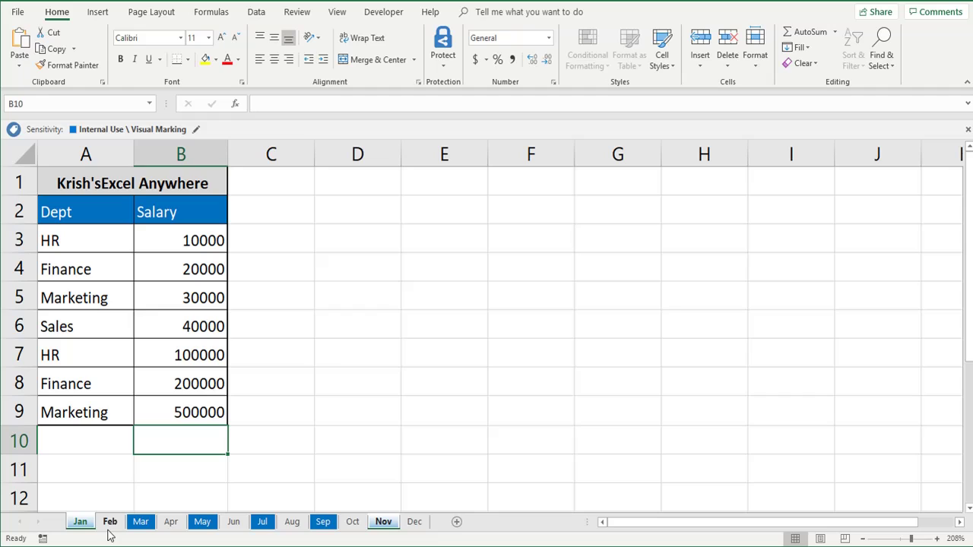
# Group the Jan through Aug sheets and hide them.
pyautogui.keyDown('shift'); pyautogui.click(233, 523); pyautogui.keyUp('shift')
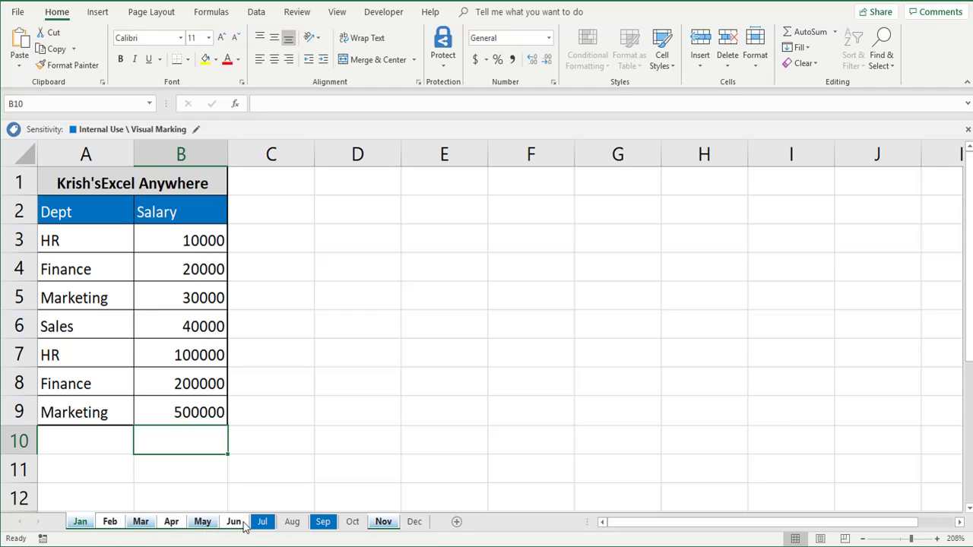
pyautogui.keyDown('shift'); pyautogui.click(293, 524); pyautogui.keyUp('shift')
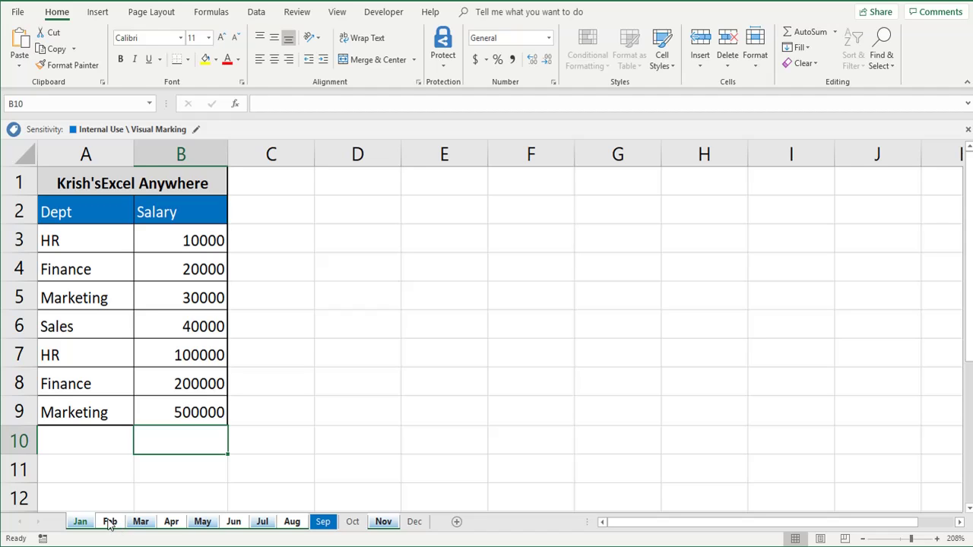
pyautogui.rightClick(178, 522)
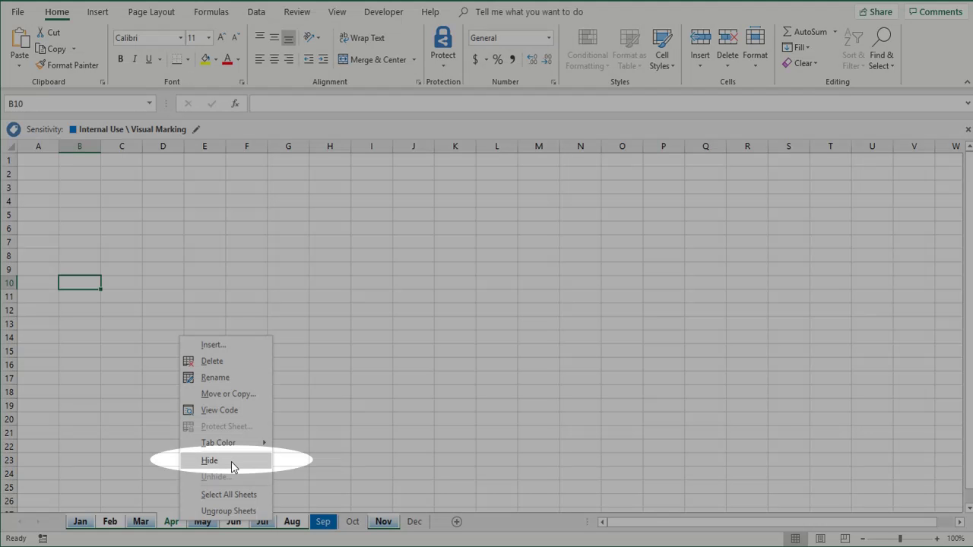
pyautogui.click(231, 462)
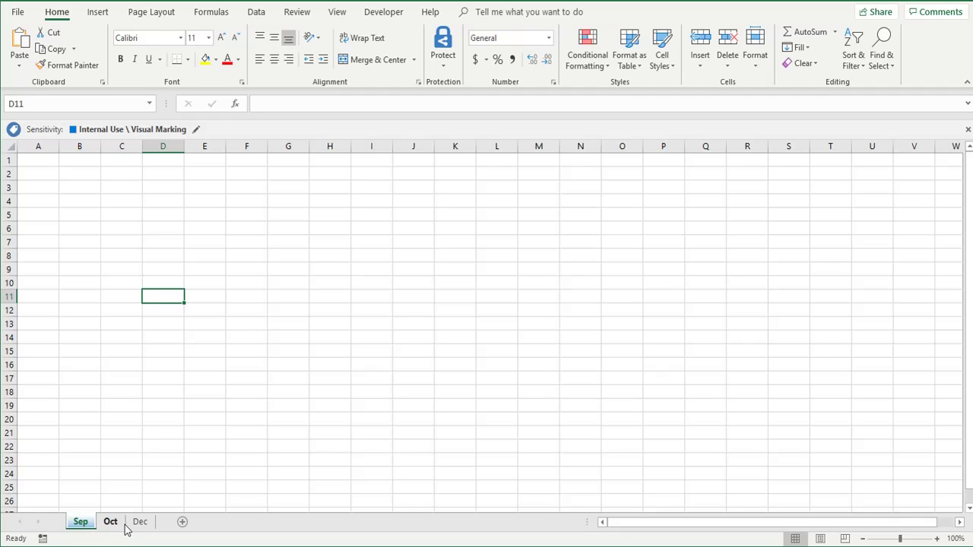
# Unhide the Apr sheet from the hidden sheets list.
pyautogui.rightClick(84, 529)
pyautogui.click(134, 482)
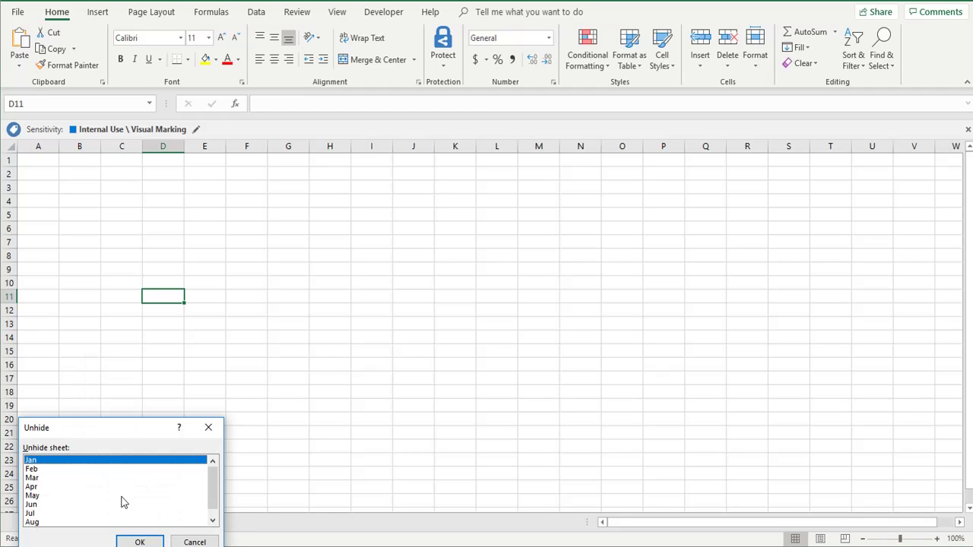
pyautogui.moveTo(98, 432); pyautogui.dragTo(137, 334)
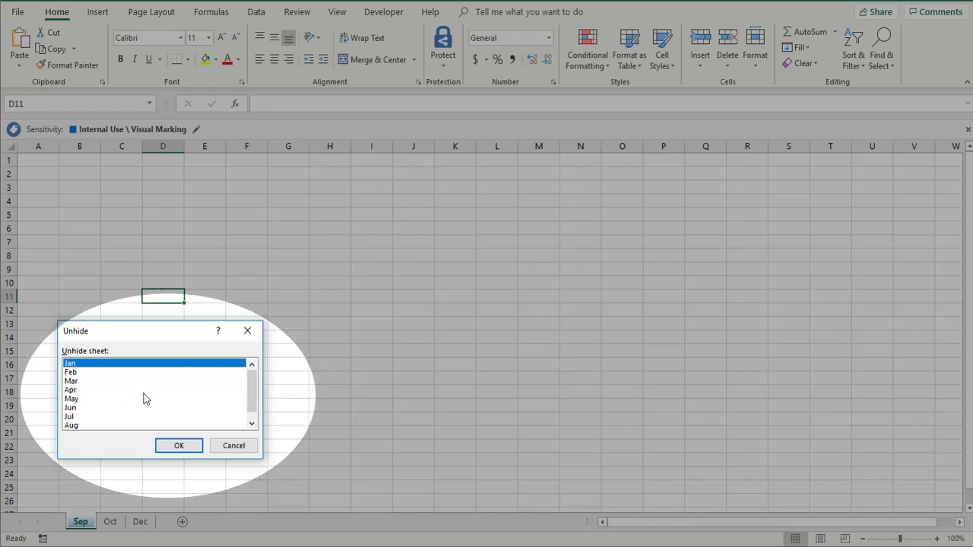
pyautogui.click(111, 390)
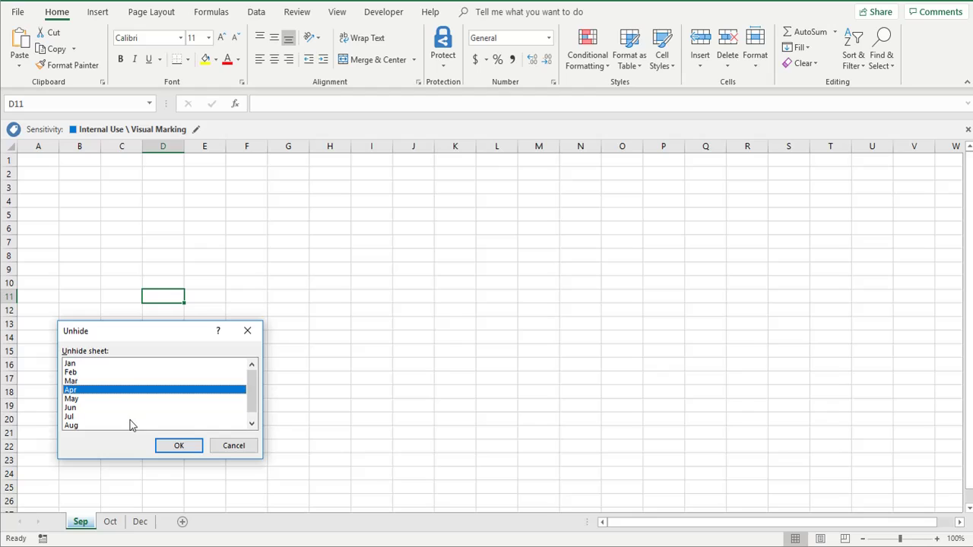
pyautogui.click(169, 448)
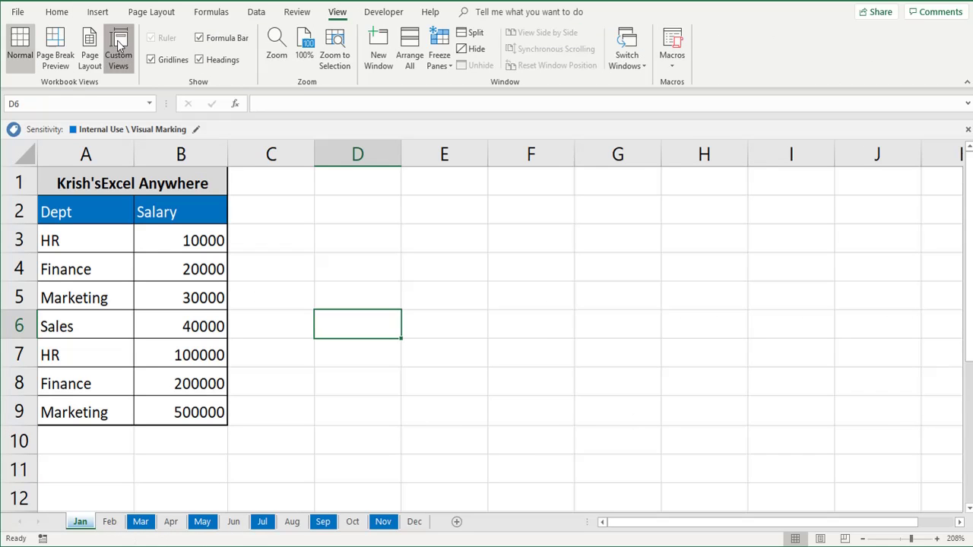
# Add a custom view named 'All' capturing the current sheet layout.
pyautogui.click(119, 50)
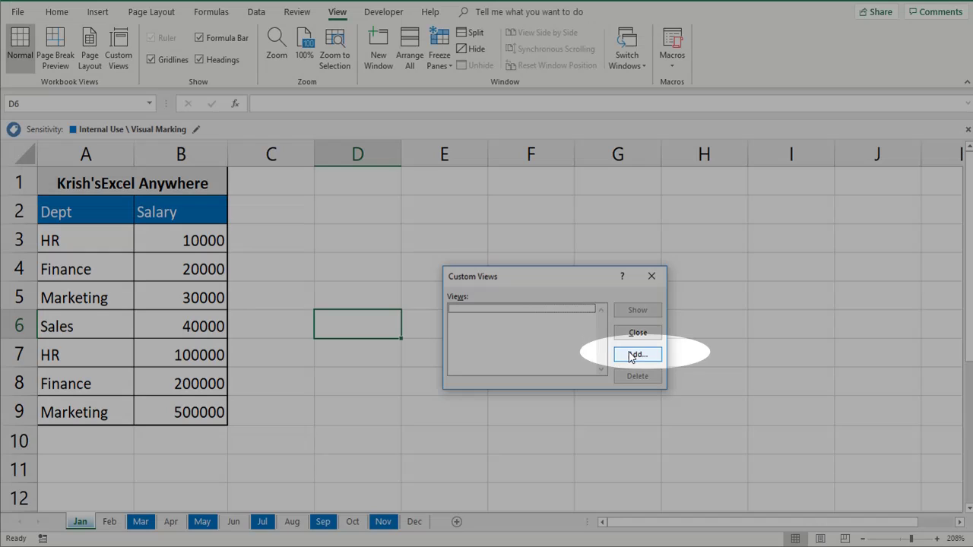
pyautogui.click(630, 356)
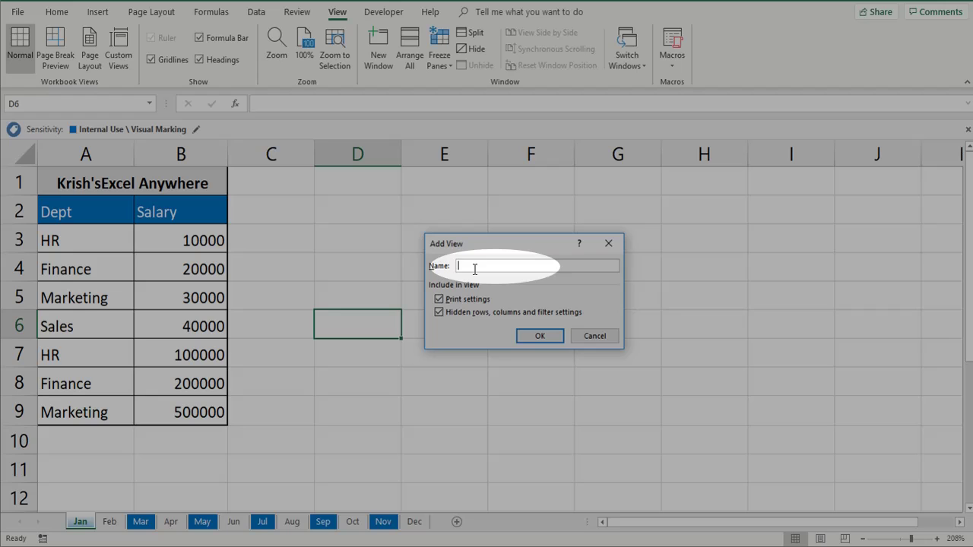
pyautogui.write('All')
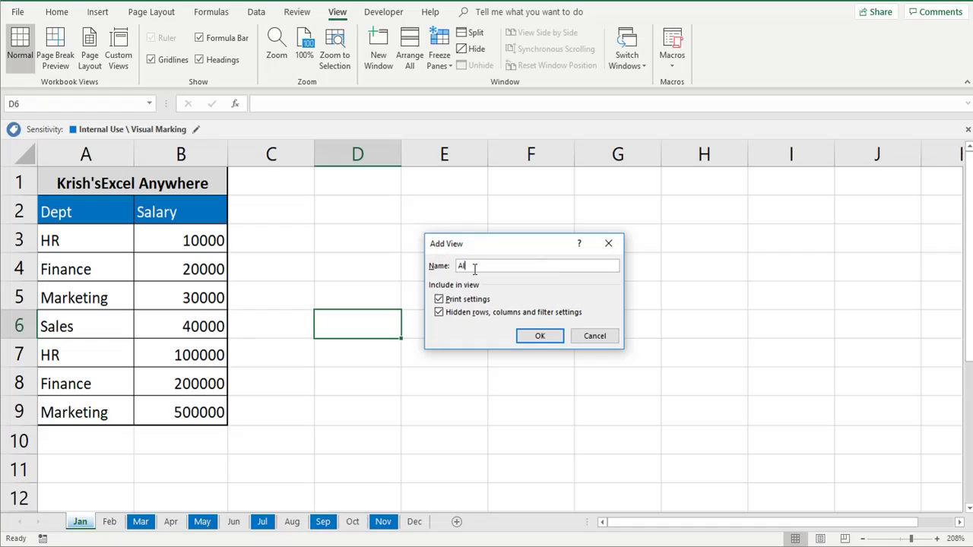
pyautogui.click(538, 336)
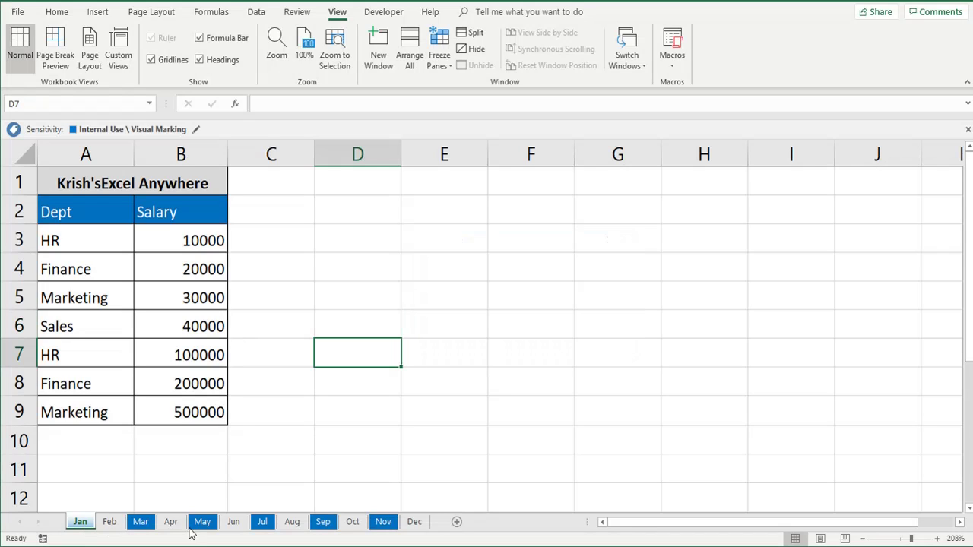
# Group the Jan through Nov sheets and hide them, leaving only Dec visible.
pyautogui.click(384, 522)
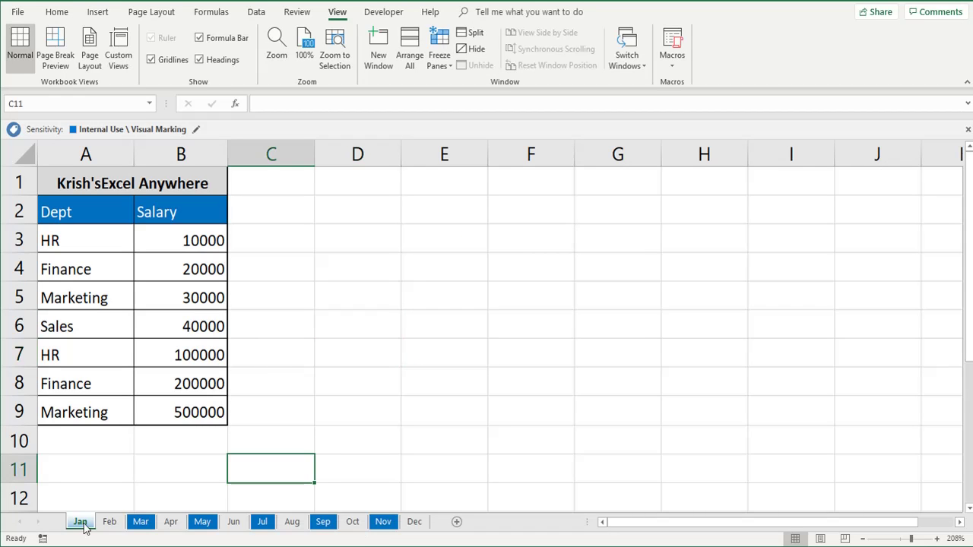
pyautogui.keyDown('shift'); pyautogui.click(382, 522); pyautogui.keyUp('shift')
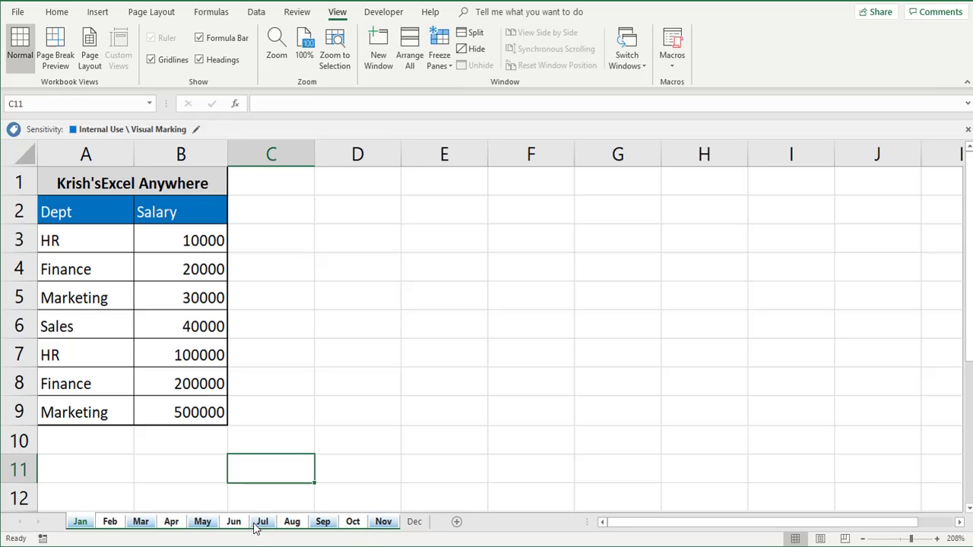
pyautogui.rightClick(354, 525)
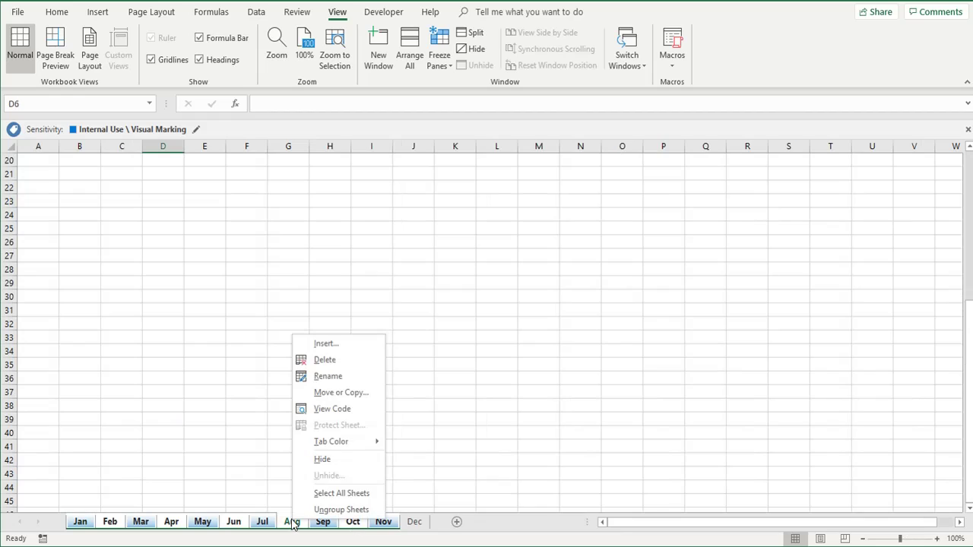
pyautogui.click(329, 460)
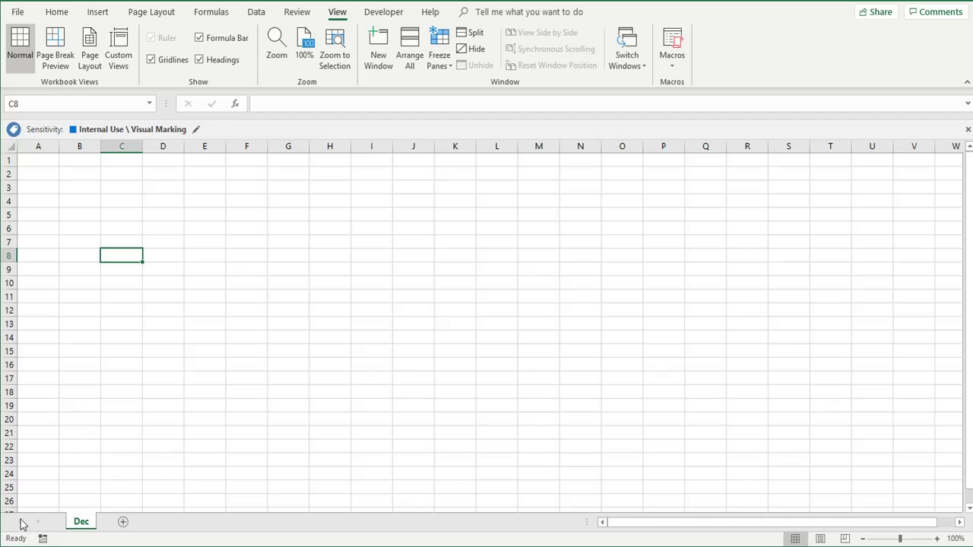
# Show the 'All' custom view, then check the Dec and Jan sheets.
pyautogui.click(115, 70)
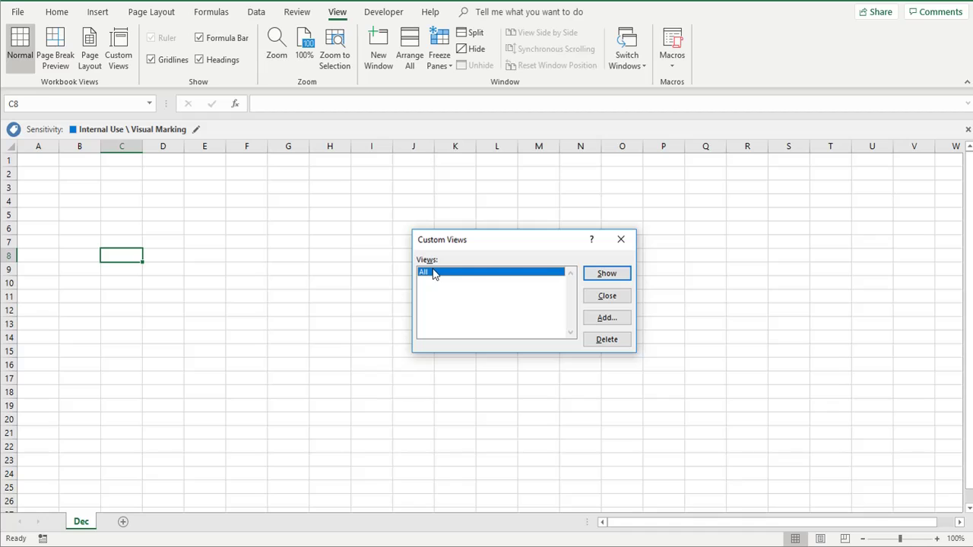
pyautogui.click(607, 274)
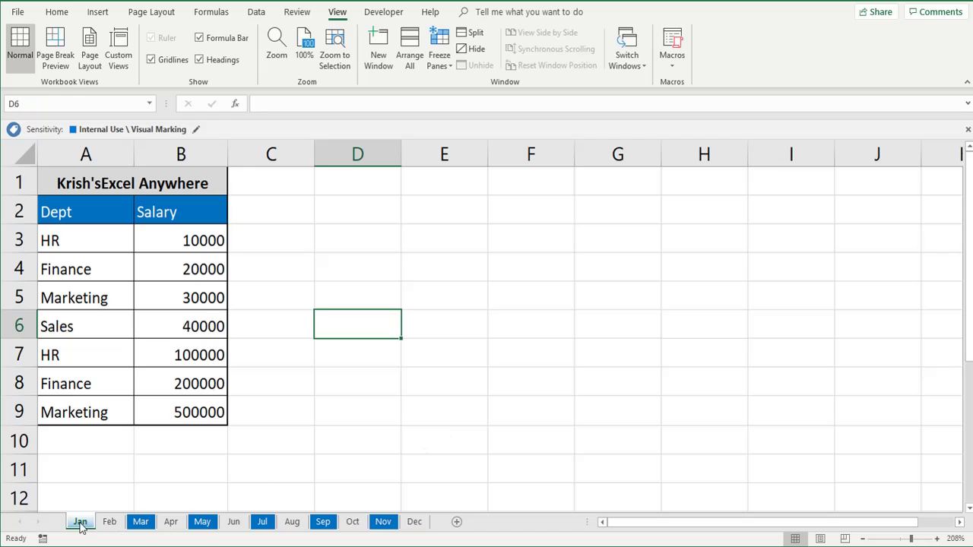
pyautogui.hotkey('ctrl', 'End')
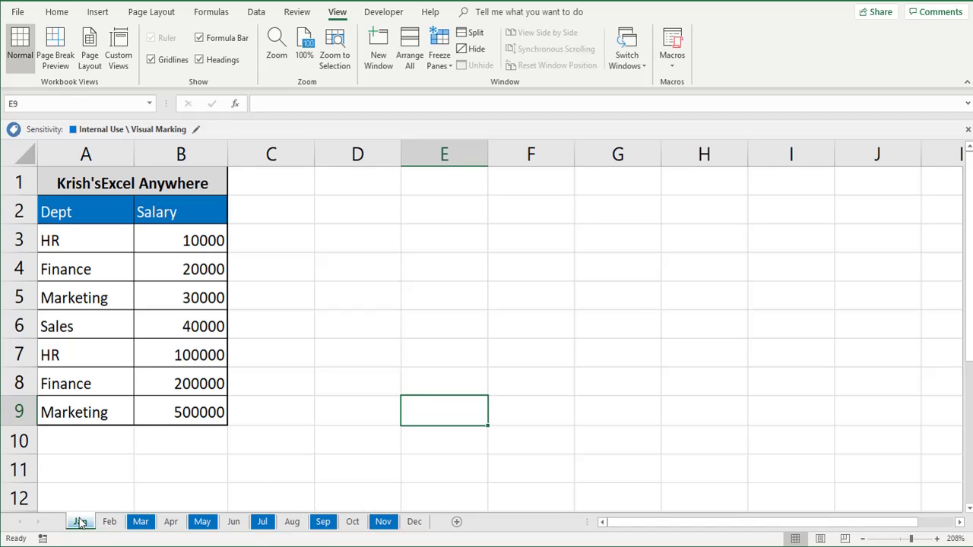
pyautogui.keyDown('ctrl'); pyautogui.click(414, 522); pyautogui.keyUp('ctrl')
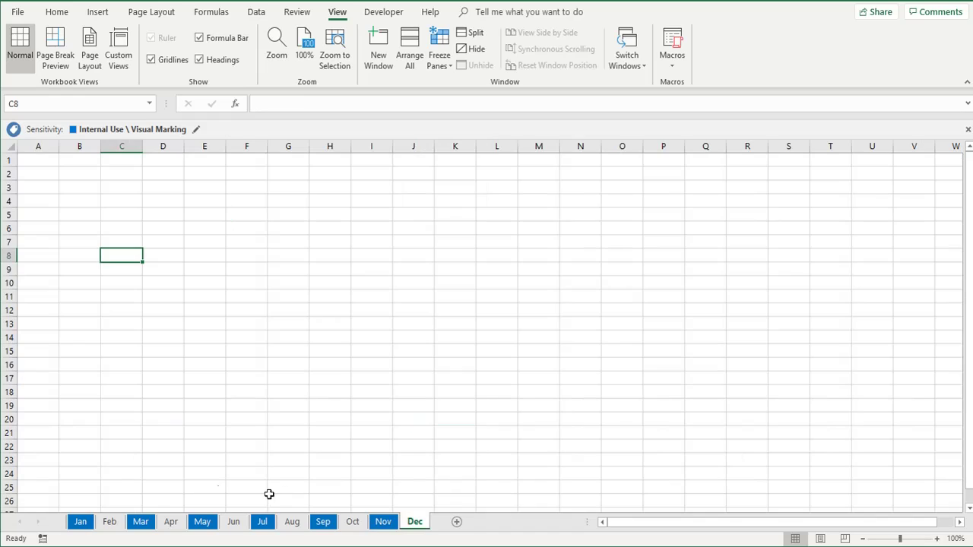
pyautogui.click(80, 523)
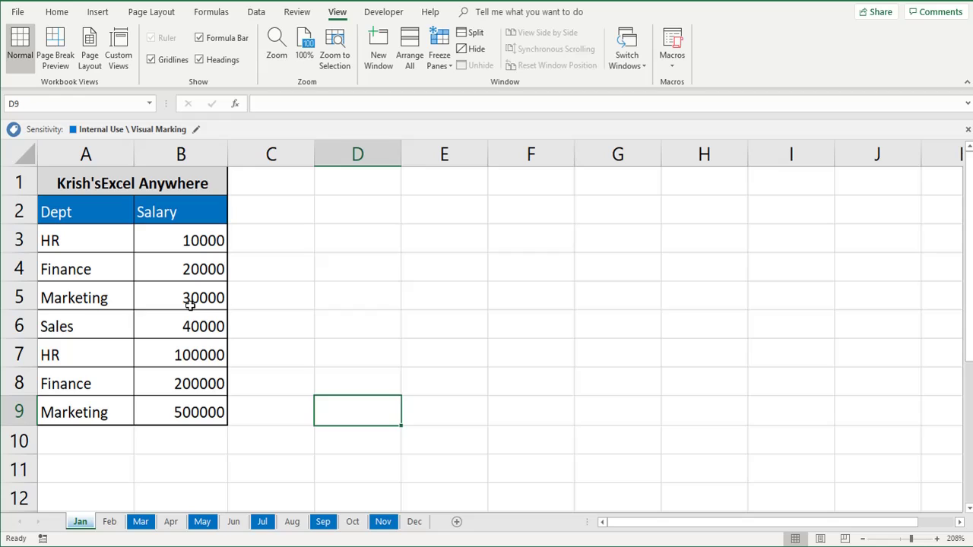
pyautogui.click(390, 259)
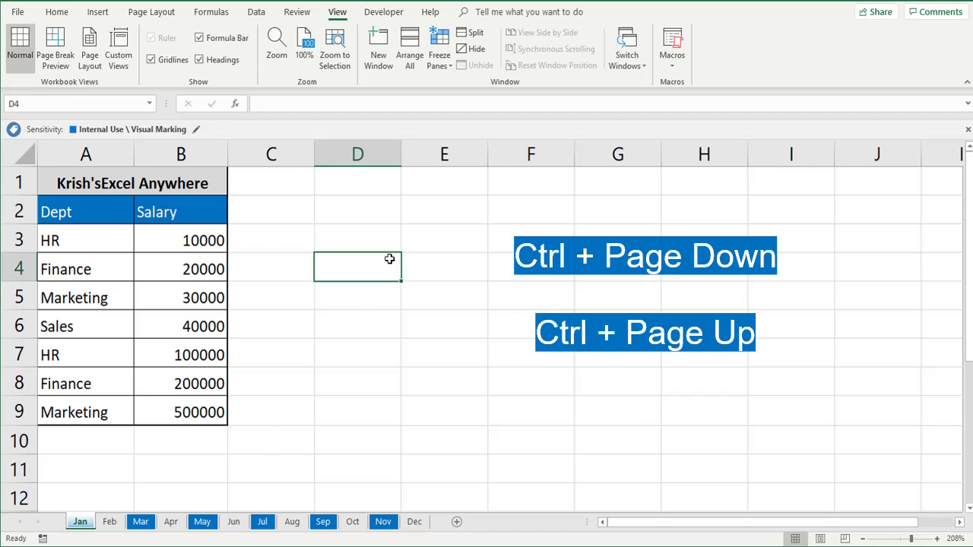
pyautogui.hotkey('ctrl', 'pagedown')
pyautogui.hotkey('ctrl', 'pageup')
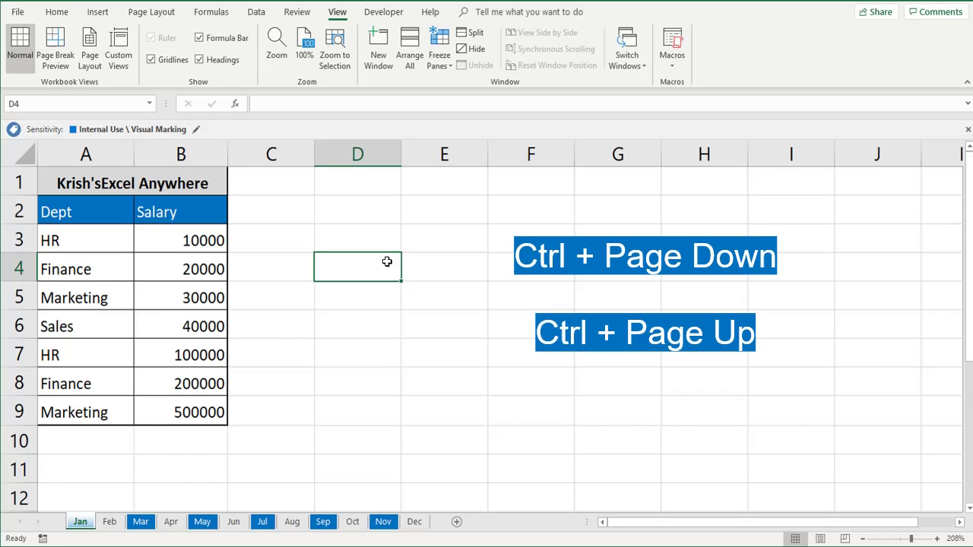